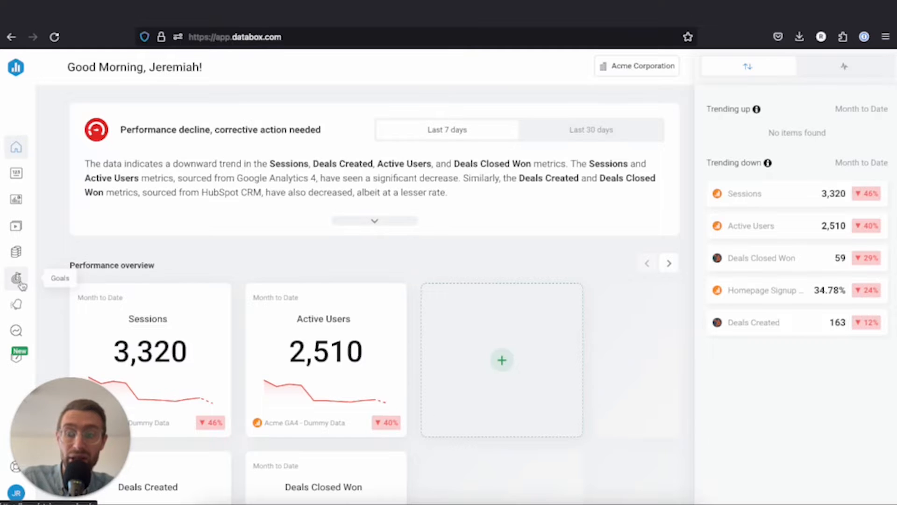
- Start a new goal from the Goals page and bring up the metric list to track
{"action": "left_click", "coordinate": [17, 279]}
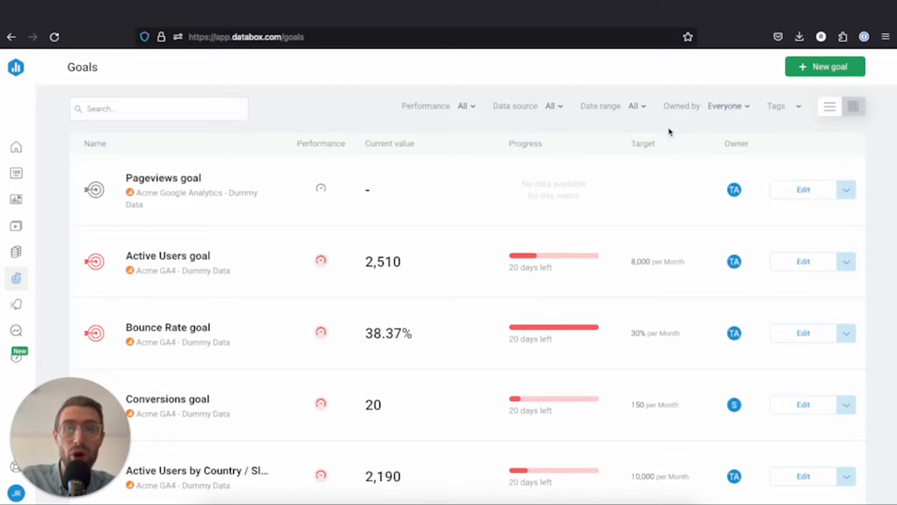
{"action": "left_click", "coordinate": [807, 67]}
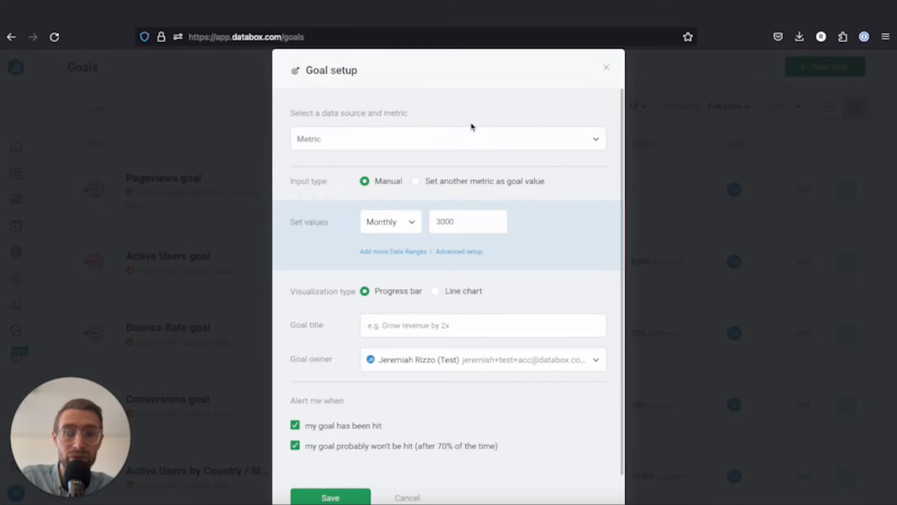
{"action": "left_click", "coordinate": [446, 139]}
{"action": "type", "text": "sessions"}
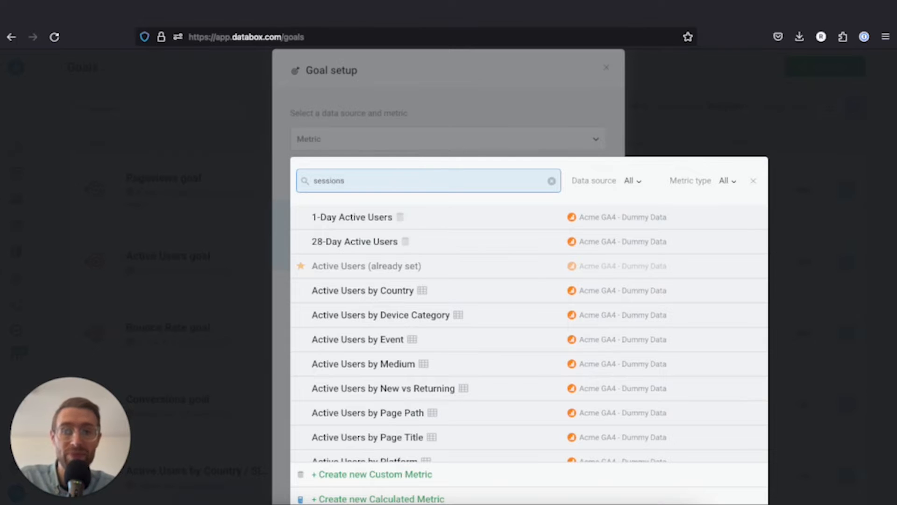
- Track Sessions from Acme GA4 with a target of 20000, keeping the period Monthly
{"action": "left_click", "coordinate": [403, 216]}
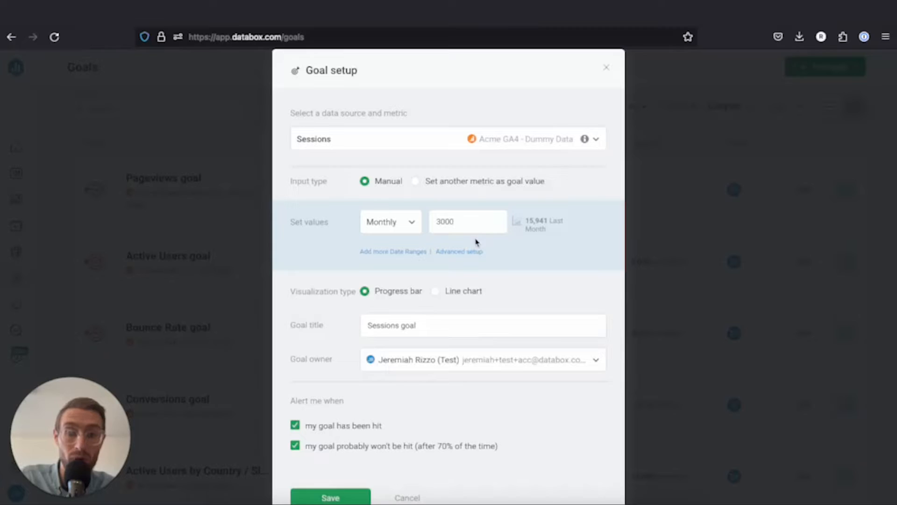
{"action": "double_click", "coordinate": [453, 220]}
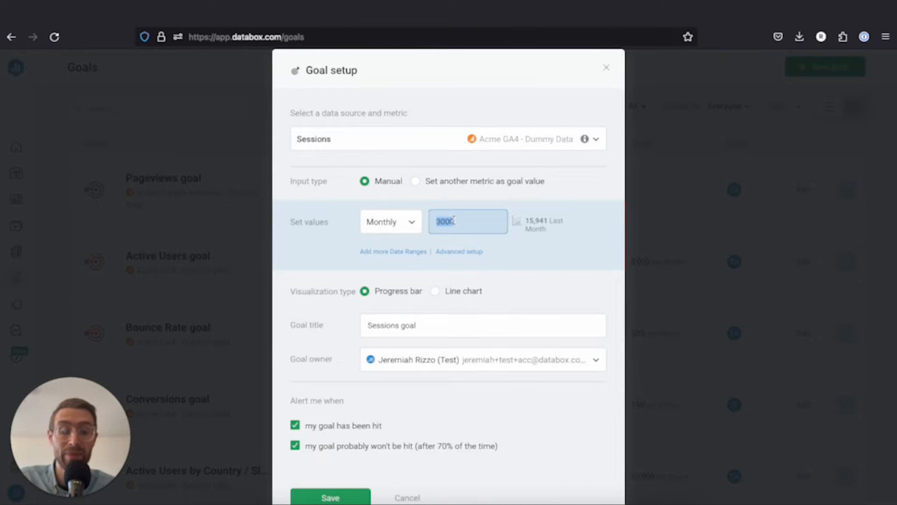
{"action": "type", "text": "2"}
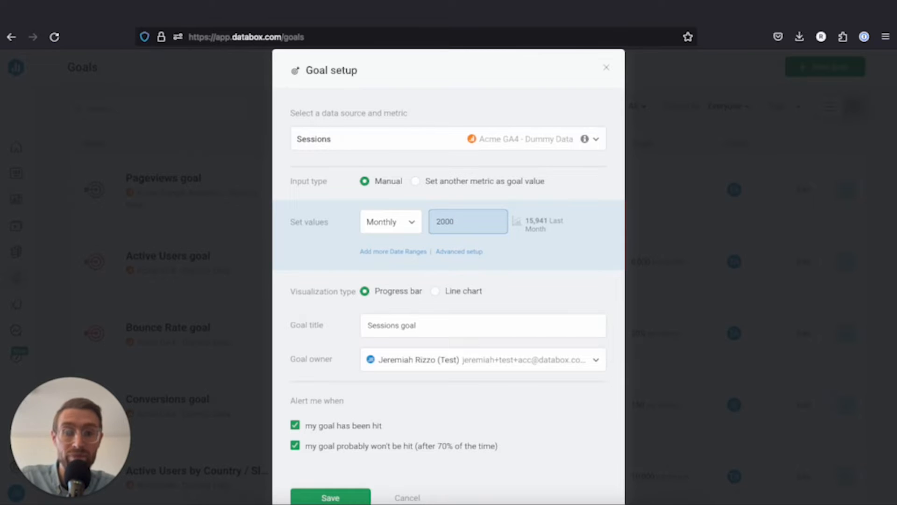
{"action": "type", "text": "0"}
{"action": "left_click", "coordinate": [541, 258]}
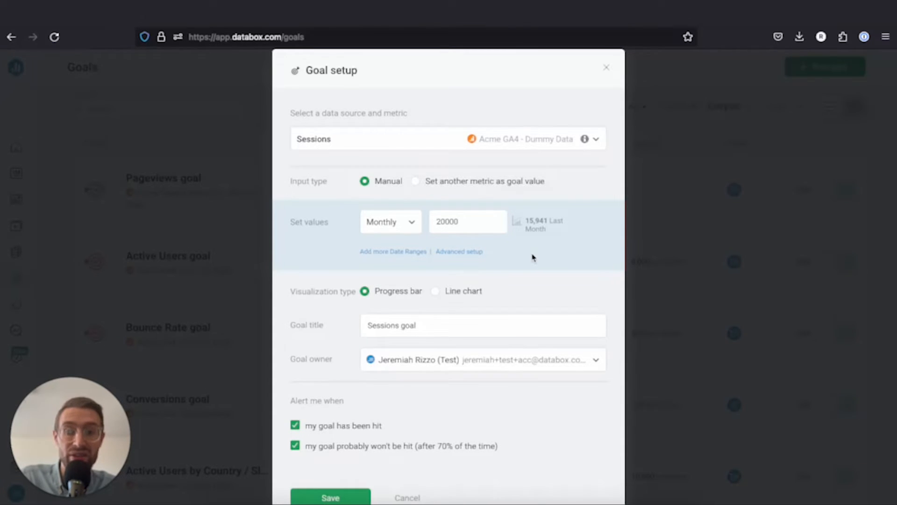
{"action": "left_click", "coordinate": [412, 223]}
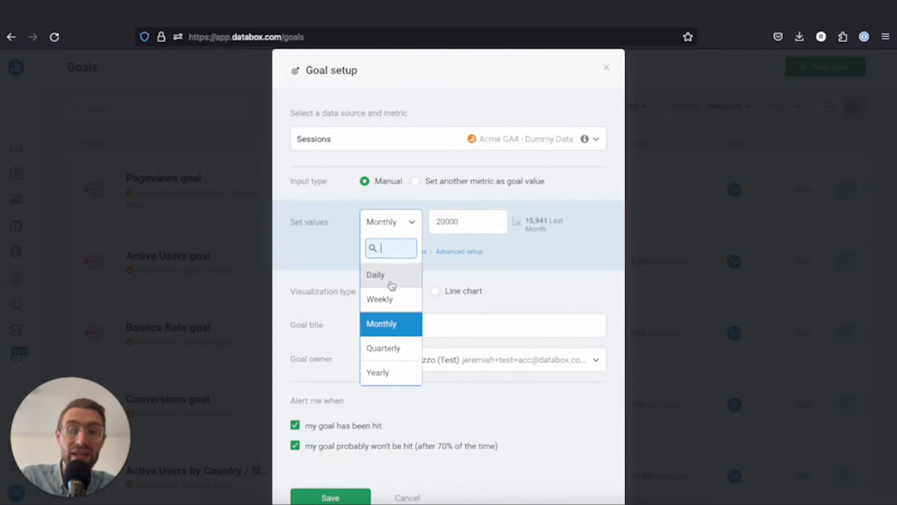
{"action": "left_click", "coordinate": [555, 259]}
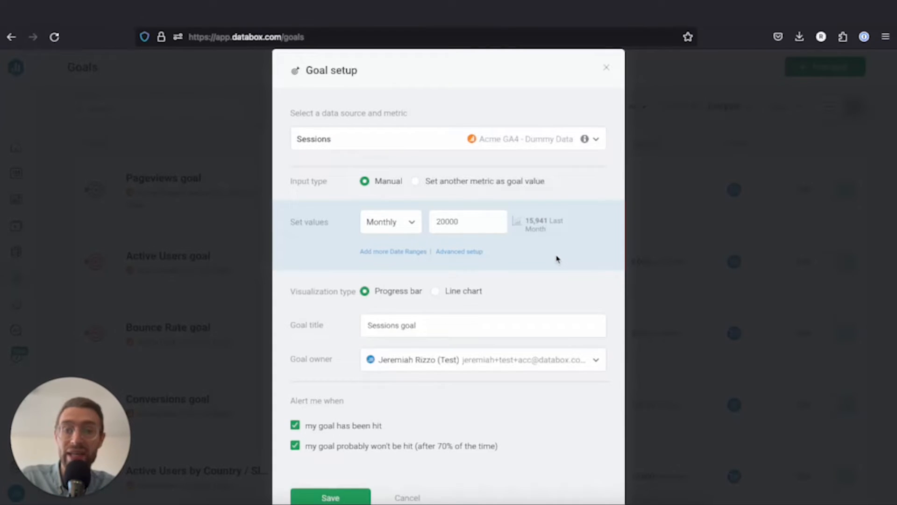
- Add a Yearly target of 240000 alongside the Monthly 20000 and toggle proportional linking
{"action": "left_click", "coordinate": [401, 253]}
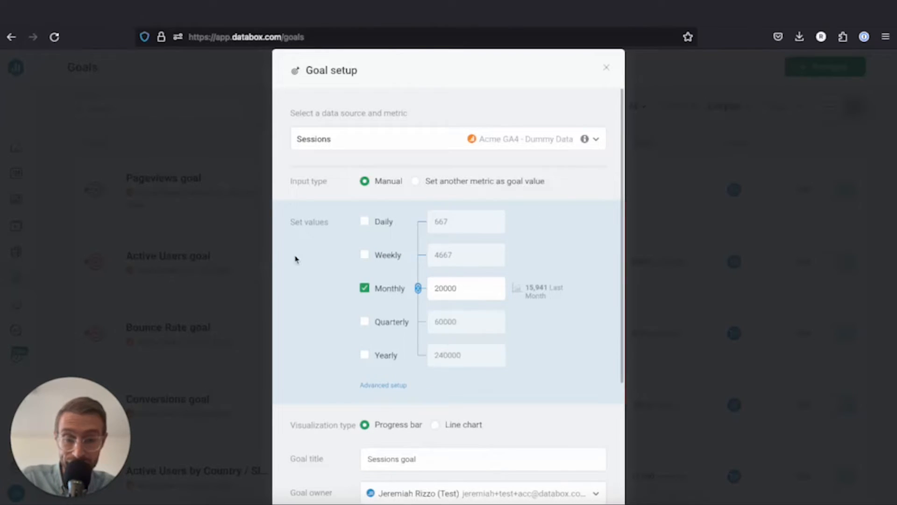
{"action": "scroll", "coordinate": [316, 262], "scroll_direction": "down", "scroll_amount": 1}
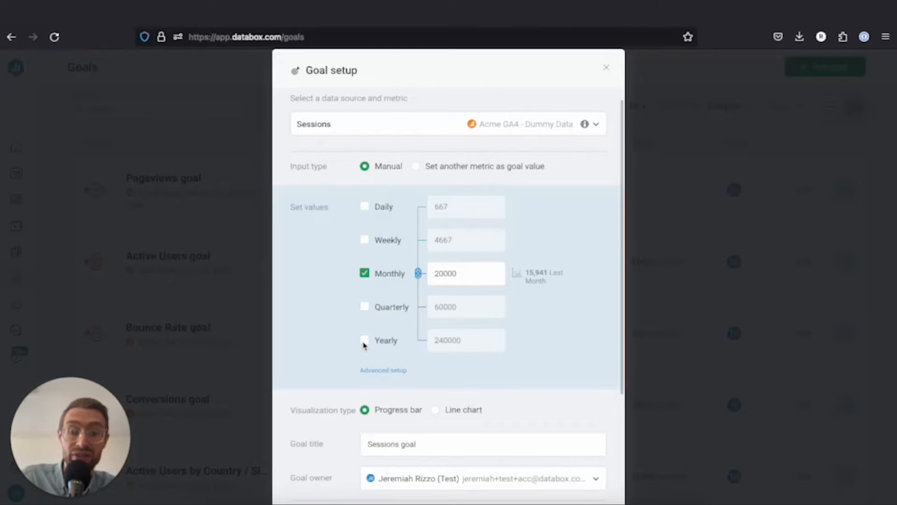
{"action": "left_click", "coordinate": [365, 342]}
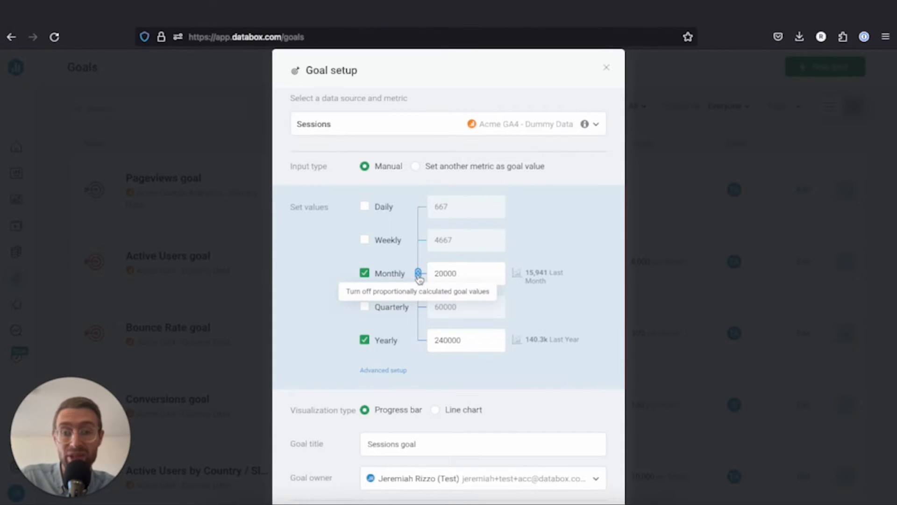
{"action": "left_click", "coordinate": [418, 273]}
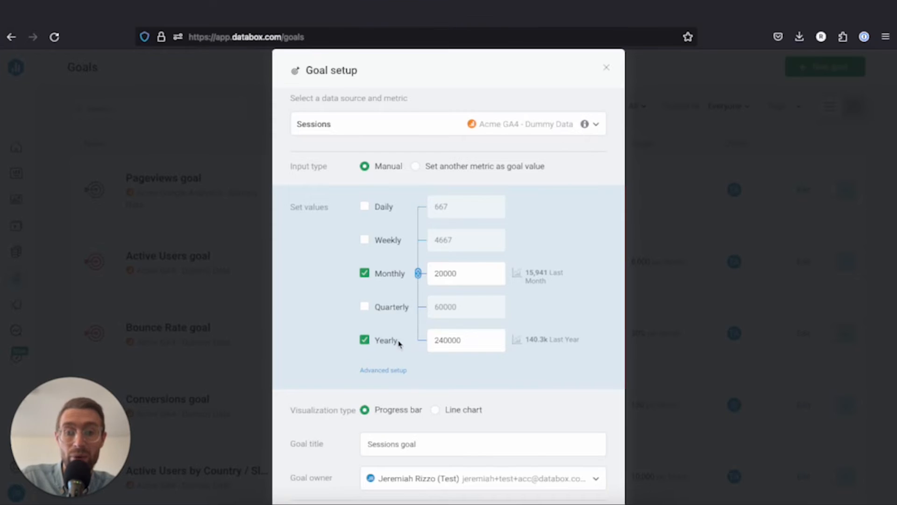
{"action": "scroll", "coordinate": [415, 342], "scroll_direction": "down", "scroll_amount": 1}
{"action": "scroll", "coordinate": [421, 330], "scroll_direction": "down", "scroll_amount": 1}
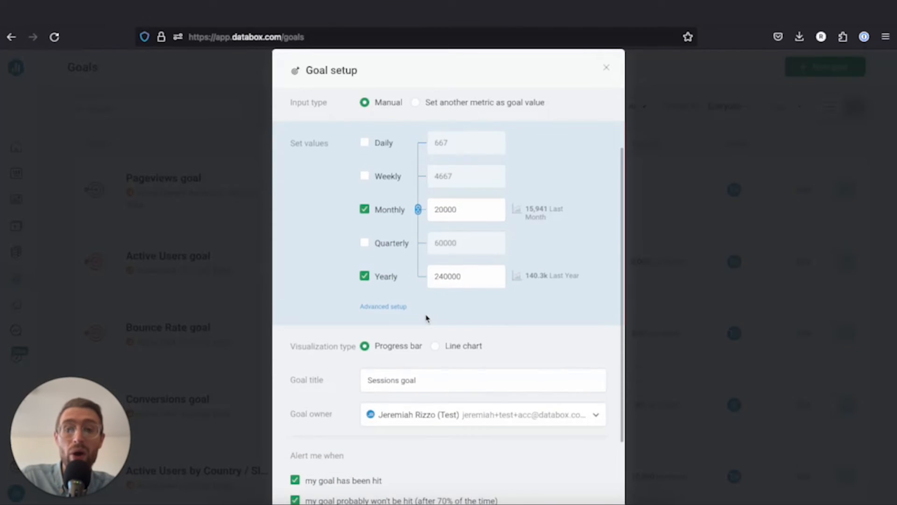
{"action": "scroll", "coordinate": [425, 318], "scroll_direction": "down", "scroll_amount": 1}
{"action": "scroll", "coordinate": [425, 309], "scroll_direction": "down", "scroll_amount": 2}
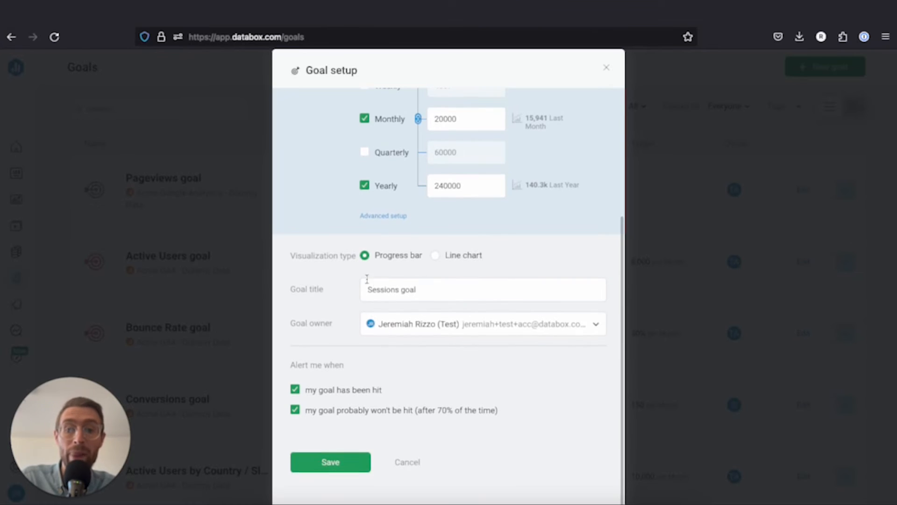
- Replace the goal title with 'Increase Website Traffic'
{"action": "triple_click", "coordinate": [375, 289]}
{"action": "type", "text": "I"}
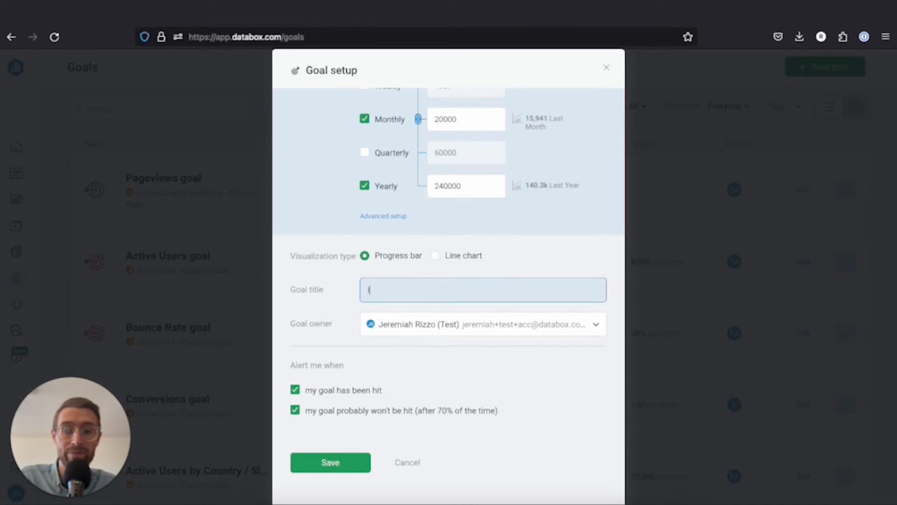
{"action": "type", "text": "ncrease Webs"}
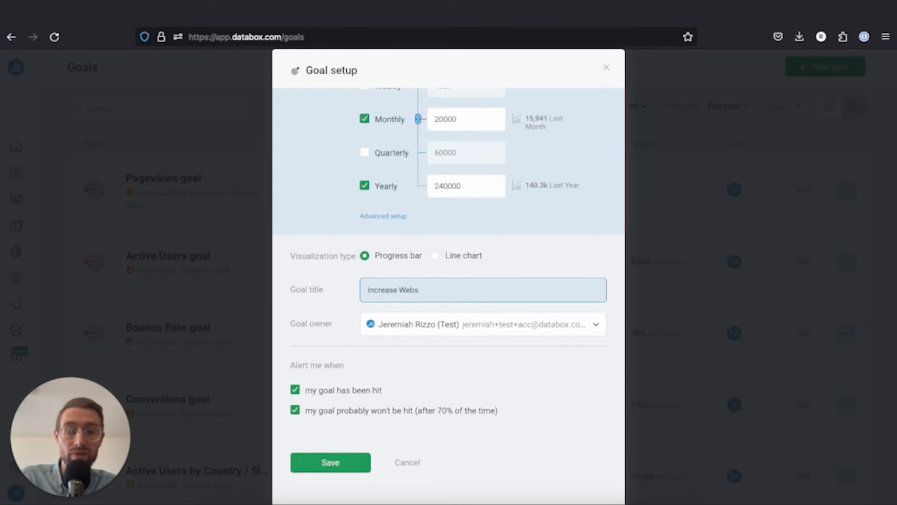
{"action": "type", "text": "ite Traffic"}
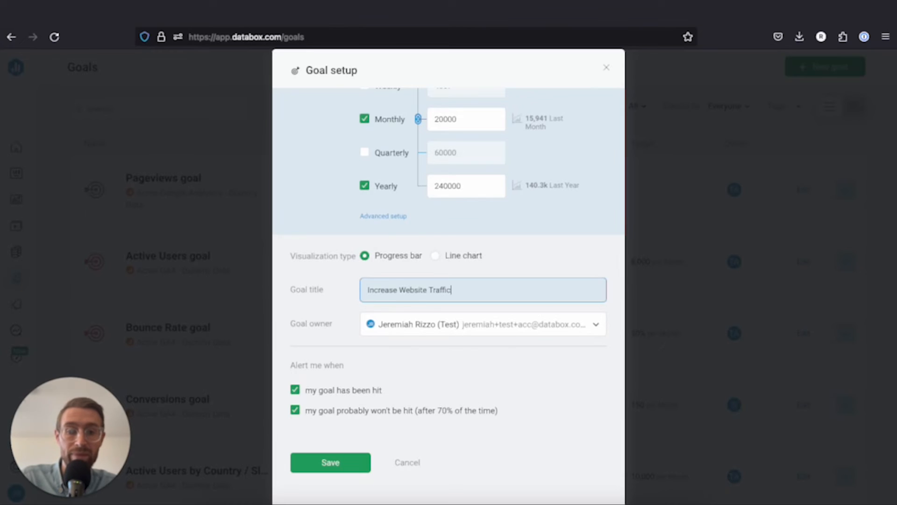
{"action": "left_click", "coordinate": [334, 317]}
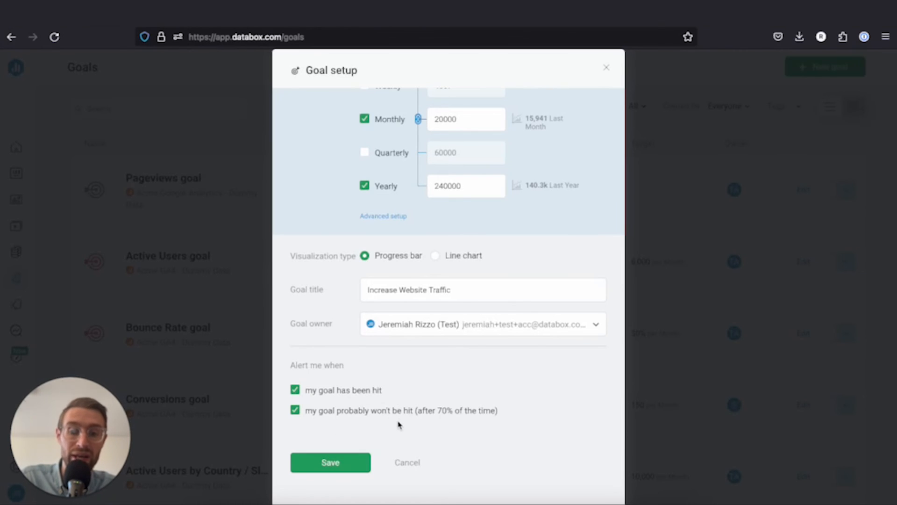
- Save the goal so 'Increase Website Traffic' lists with its 20,000 monthly target
{"action": "left_click", "coordinate": [350, 465]}
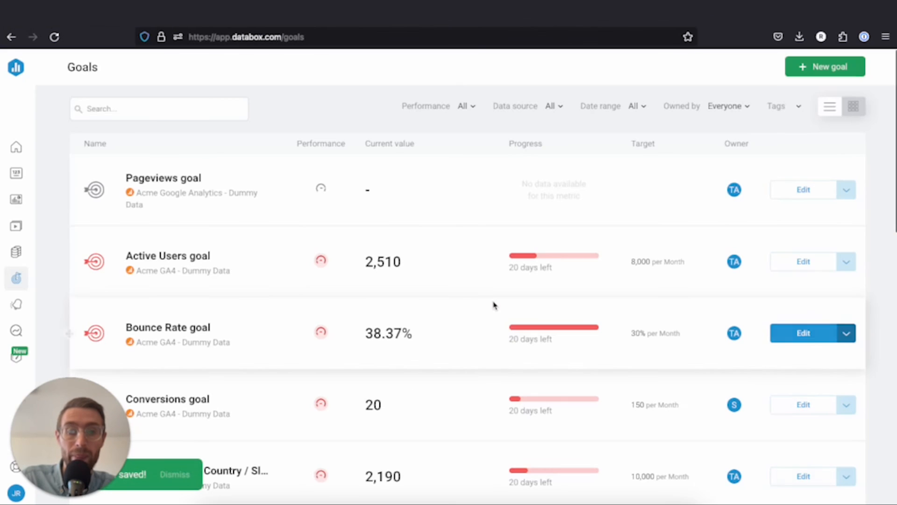
{"action": "scroll", "coordinate": [508, 309], "scroll_direction": "down", "scroll_amount": 10}
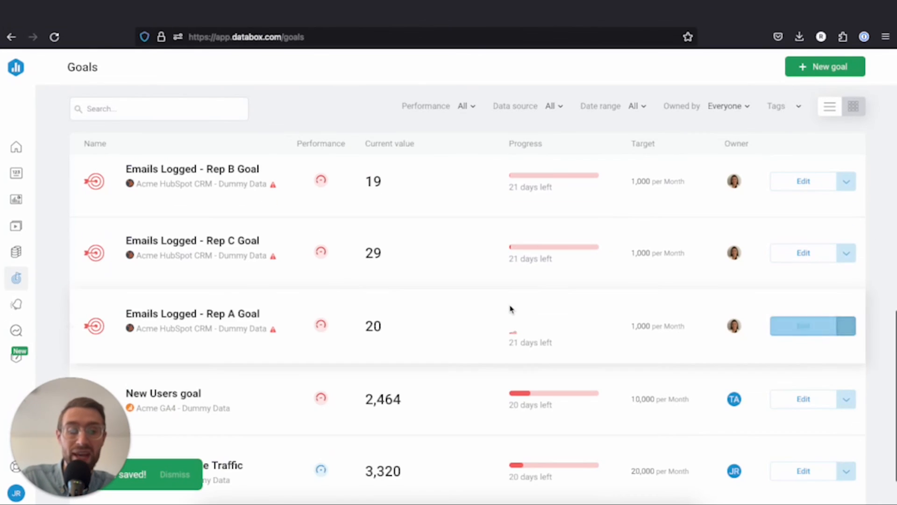
{"action": "scroll", "coordinate": [510, 309], "scroll_direction": "down", "scroll_amount": 2}
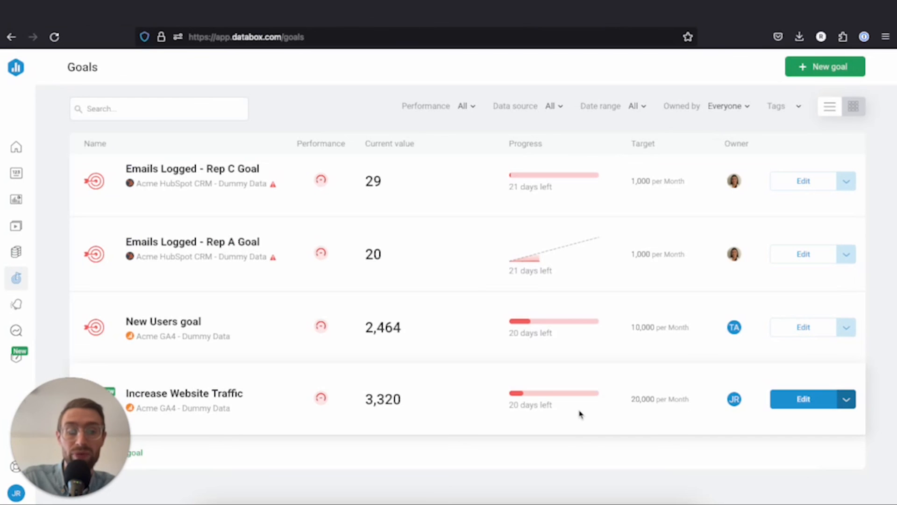
{"action": "scroll", "coordinate": [579, 414], "scroll_direction": "up", "scroll_amount": 5}
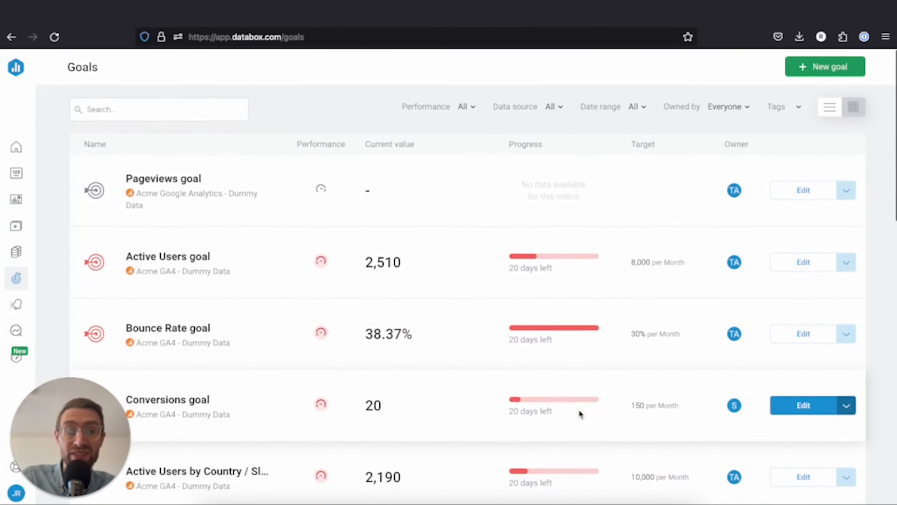